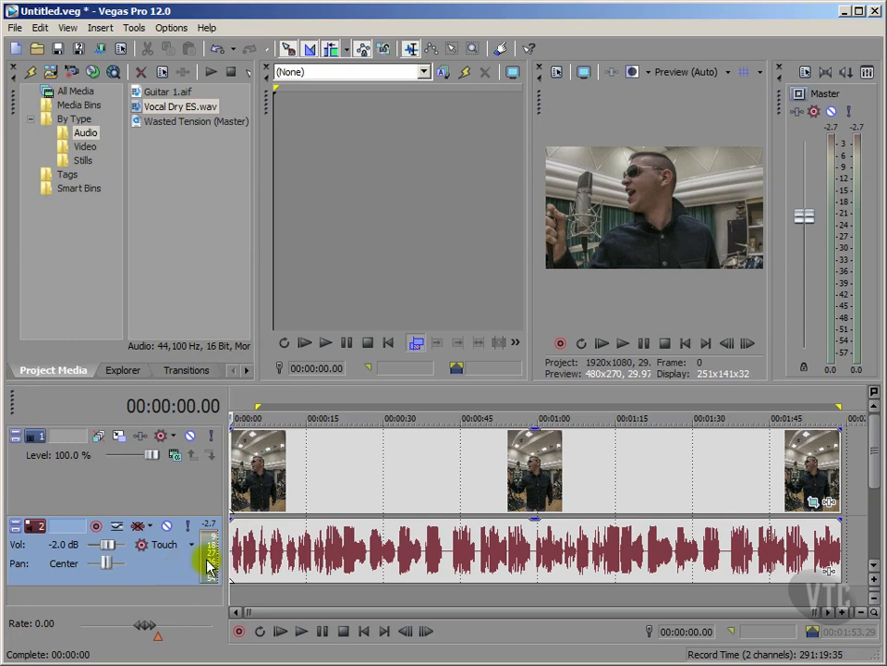
Try to open the vocal event on track 2 in the external audio editor
left_click(269, 542)
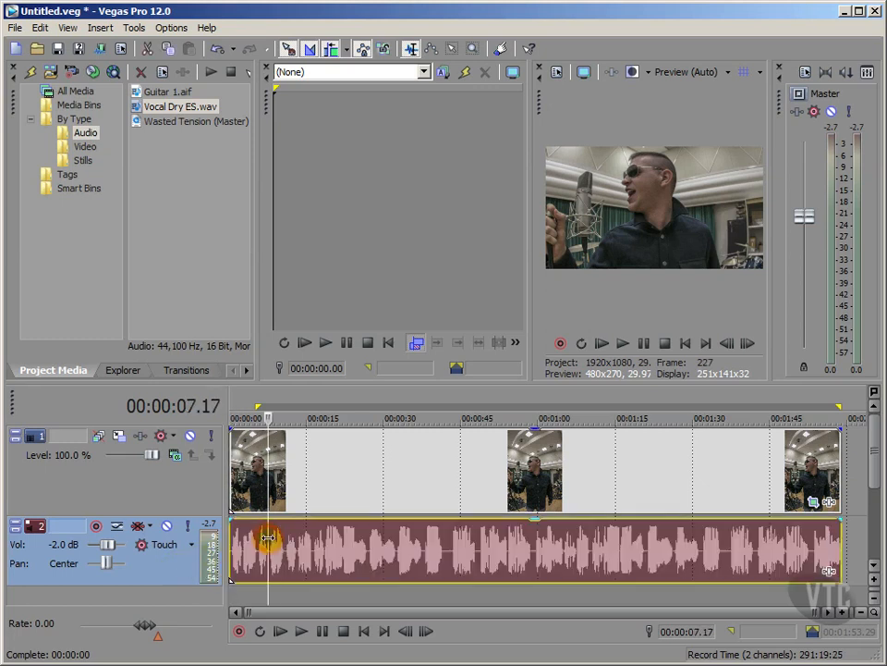
right_click(269, 542)
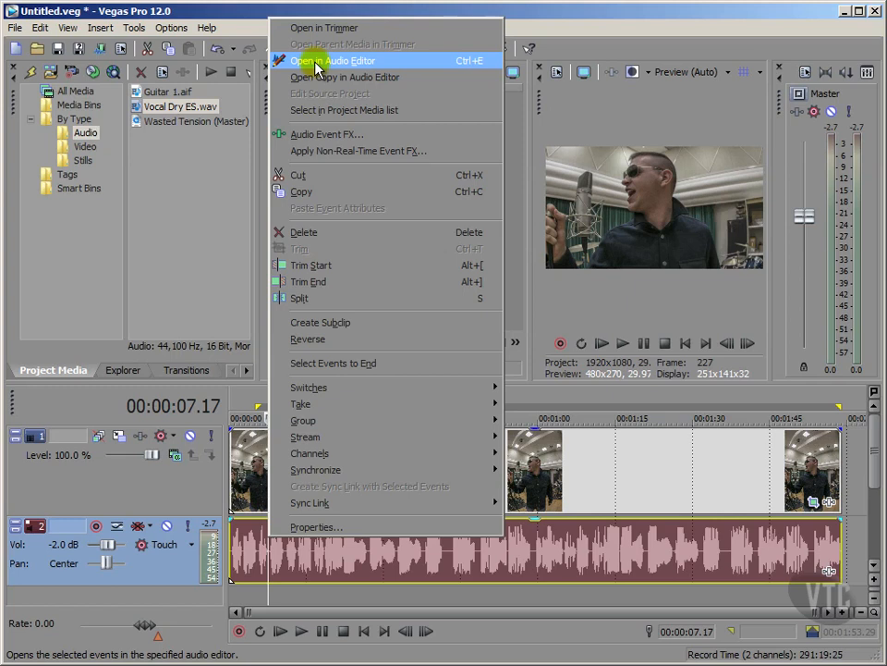
left_click(316, 65)
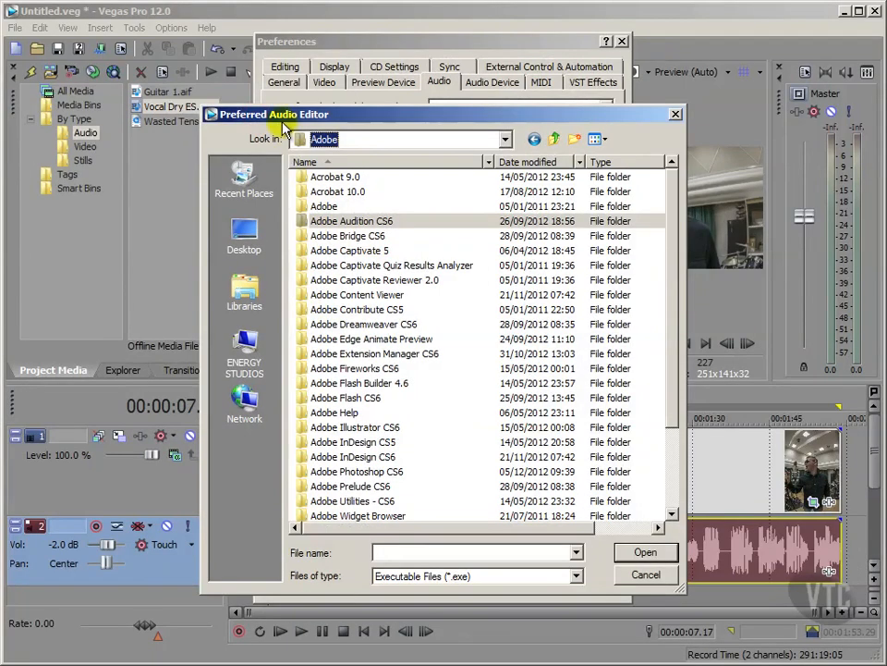
Set Adobe Audition CS6.exe from the Adobe Audition CS6 folder as the preferred audio editor and open the track 2 vocal event in it
left_click(345, 140)
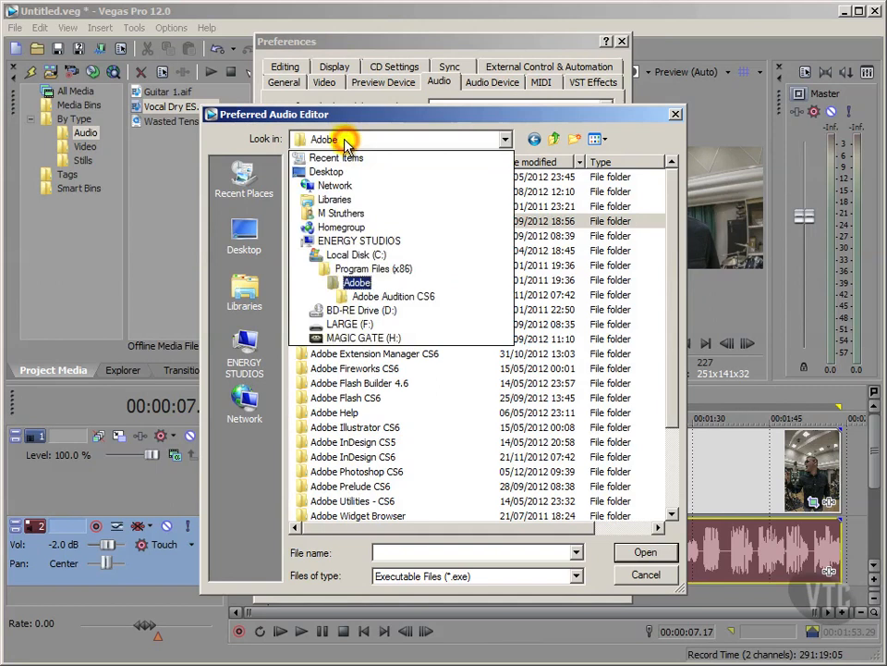
left_click(367, 296)
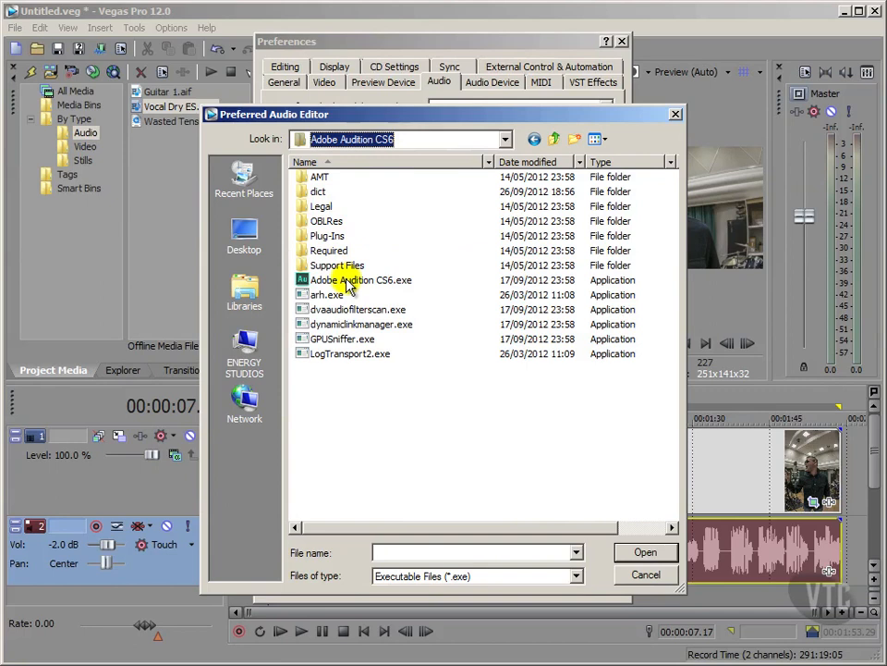
left_click(338, 281)
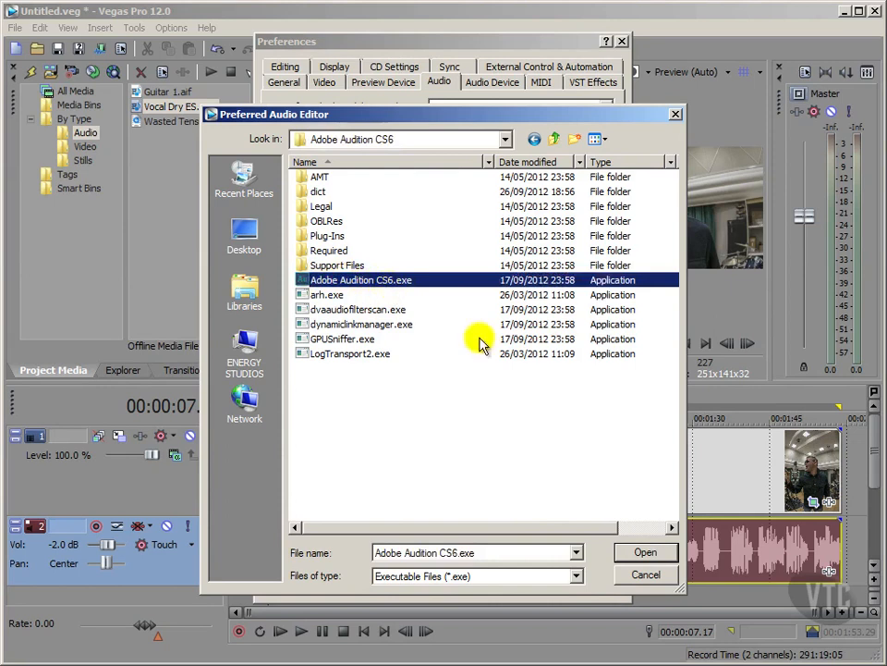
left_click(629, 551)
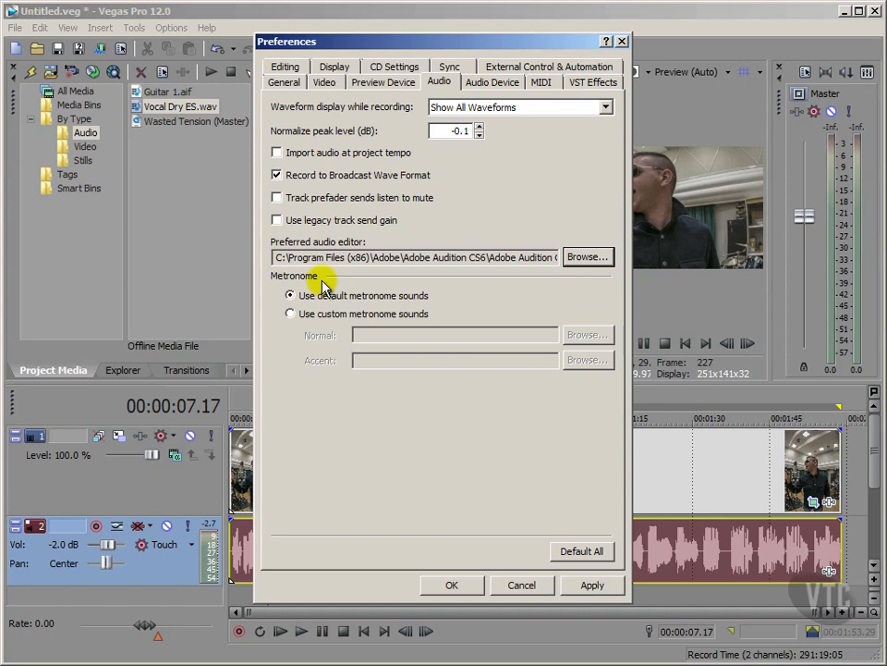
left_click(451, 585)
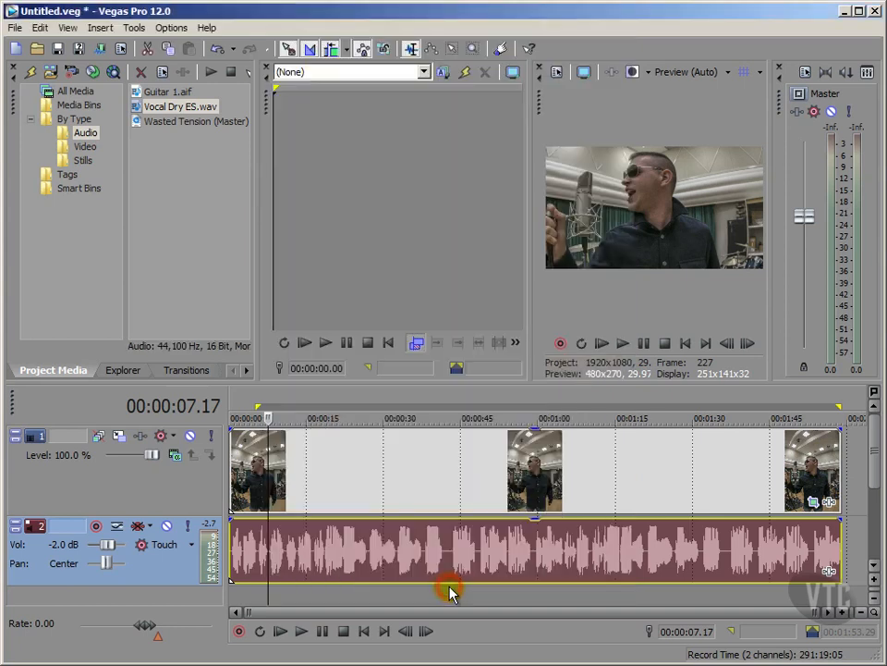
right_click(310, 541)
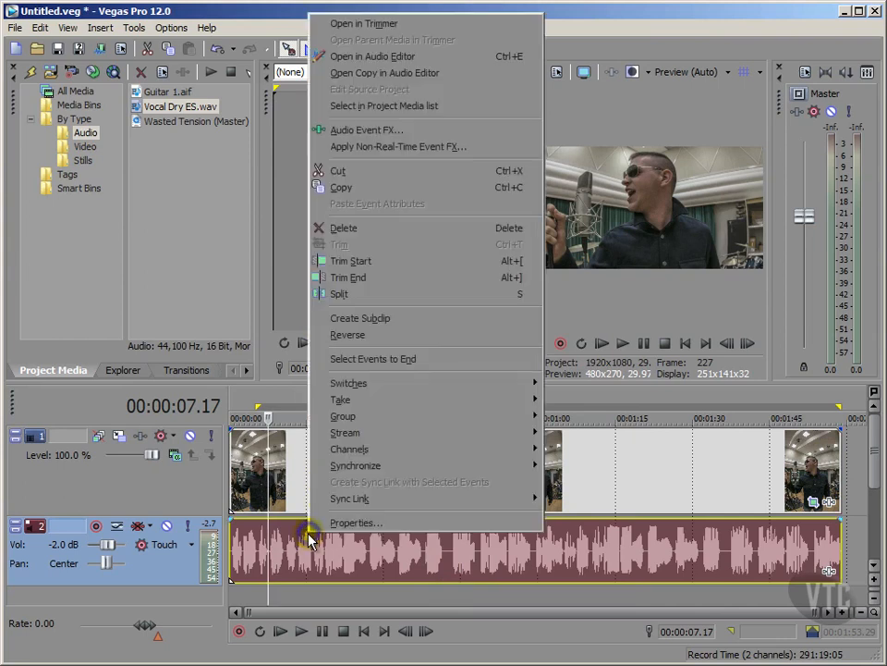
left_click(368, 57)
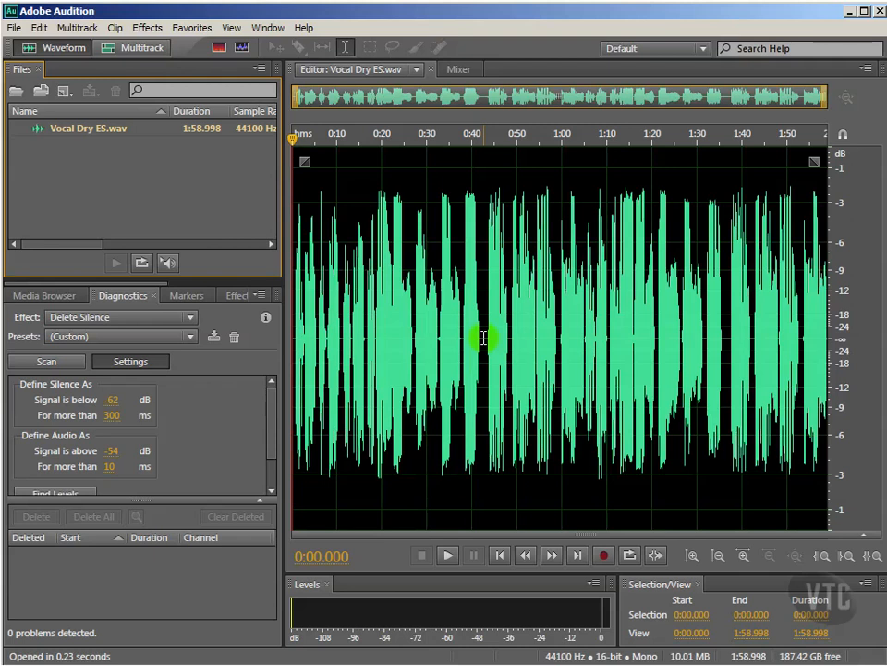
Normalize the first 42.5 seconds or so of the Vocal Dry ES.wav waveform to -0.1 dB
left_click_drag(483, 339, 289, 327)
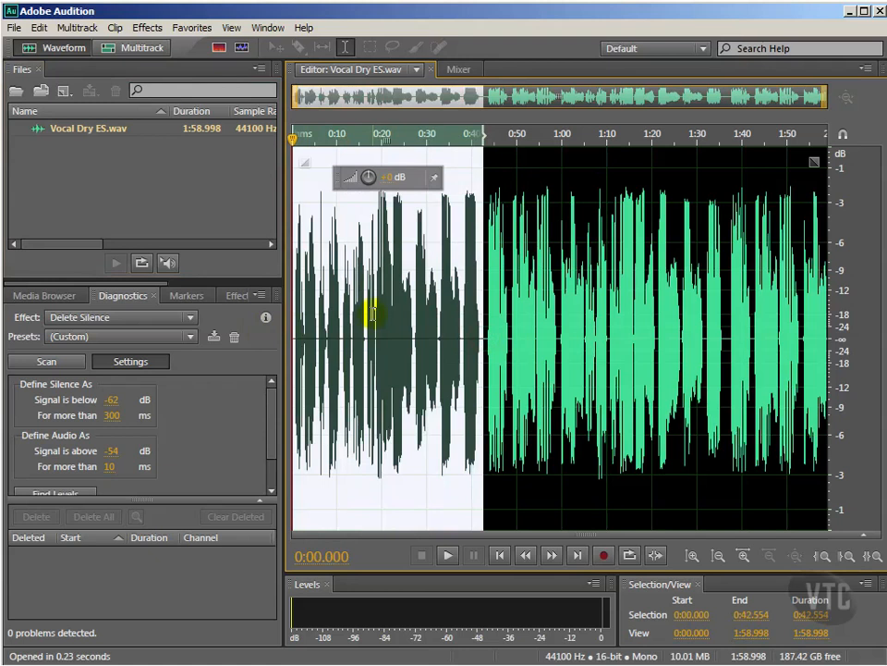
left_click(189, 28)
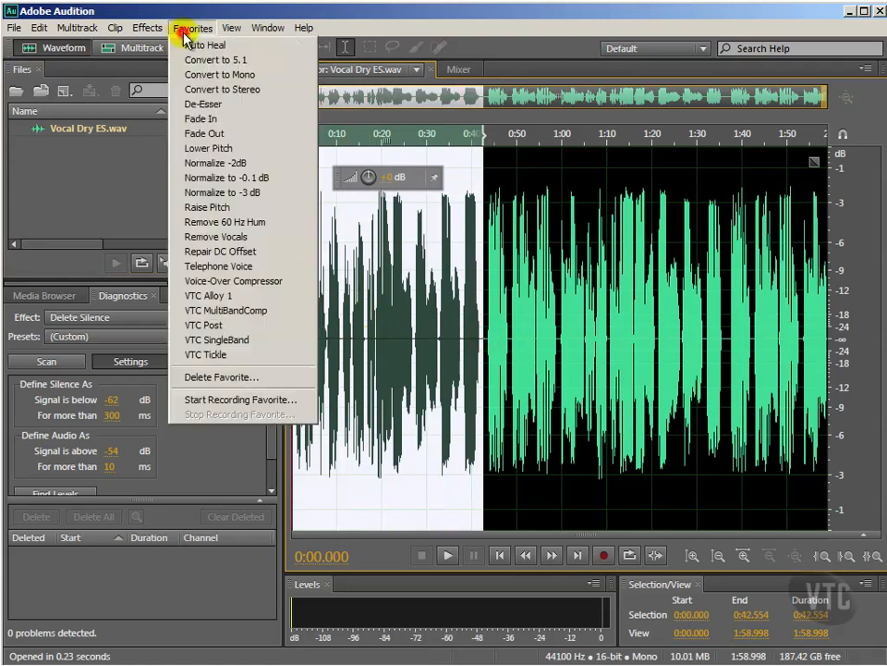
left_click(221, 184)
left_click(382, 318)
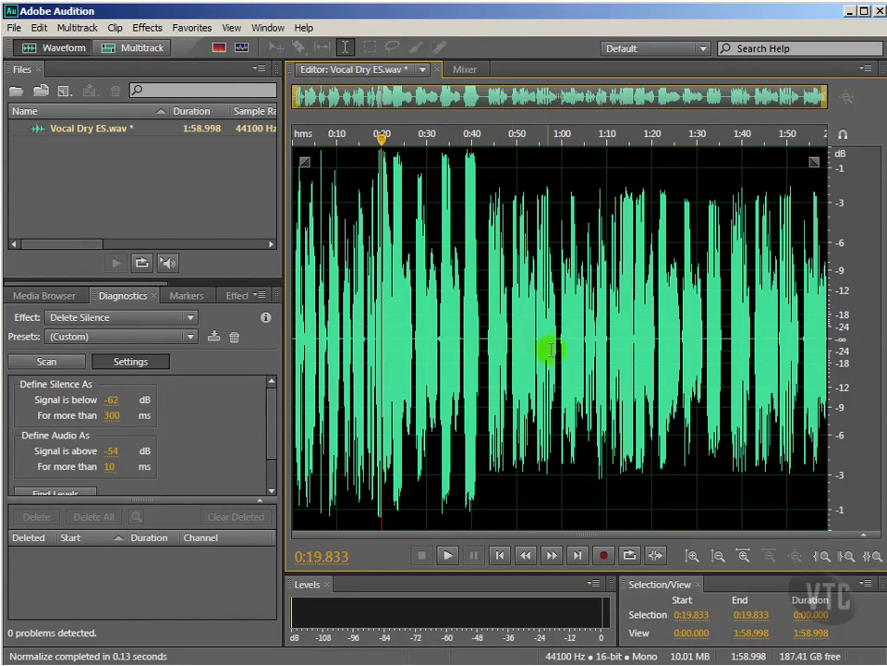
Silence the vocal phrase between about 0:42.9 and 0:48.5 by lowering its gain all the way
scroll(557, 351, "up", 1)
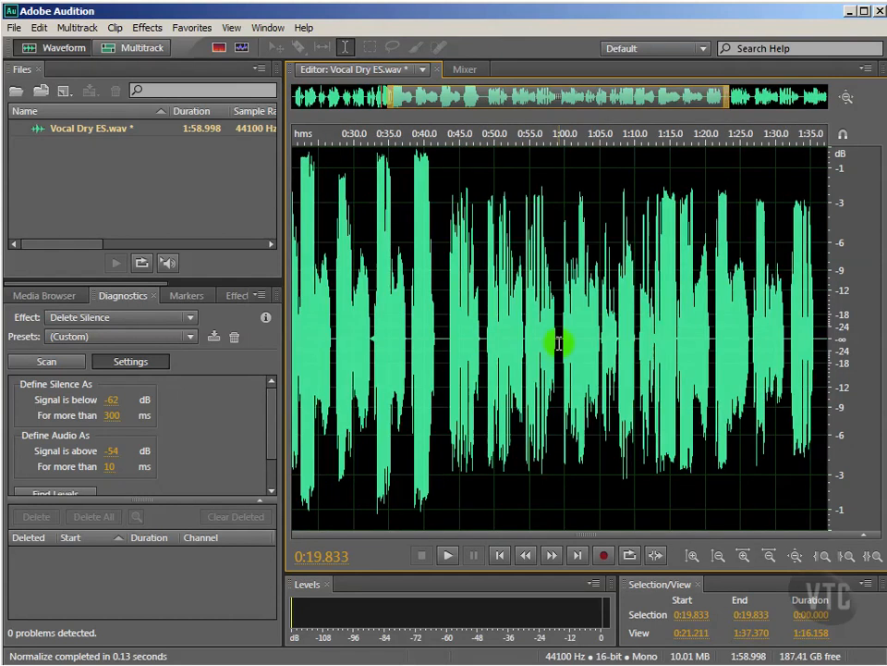
scroll(455, 353, "up", 2)
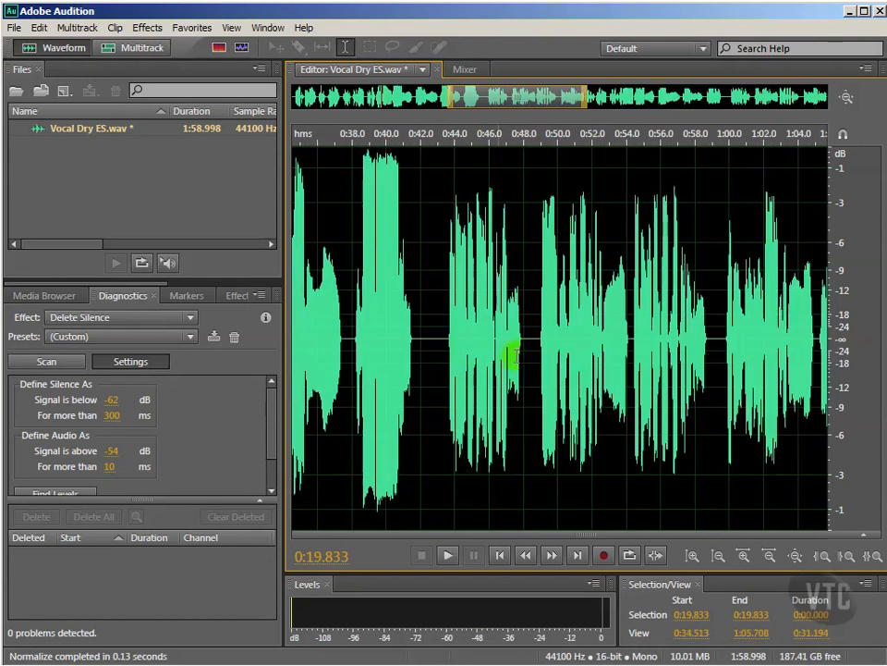
left_click_drag(531, 355, 437, 355)
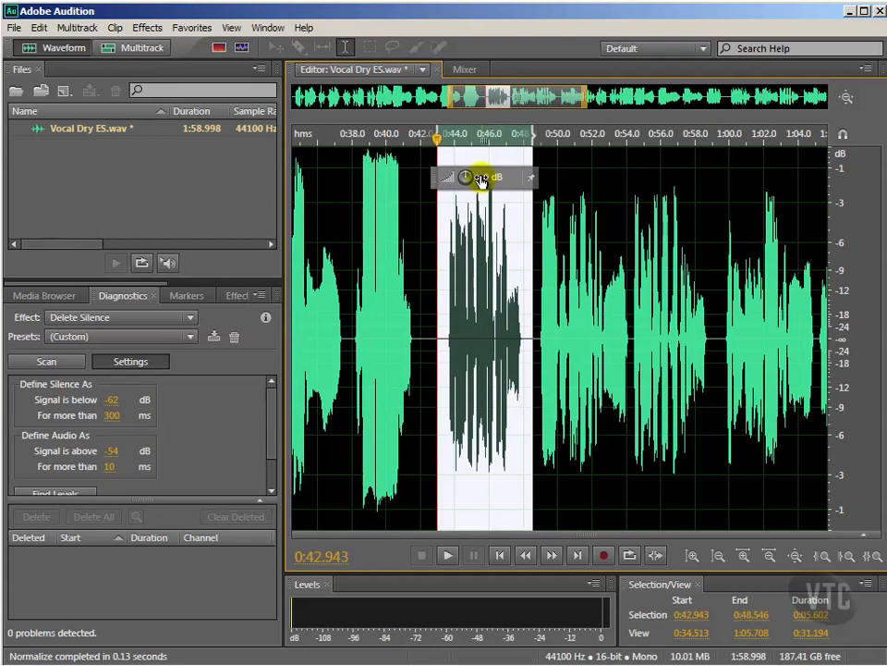
left_click_drag(475, 178, 468, 178)
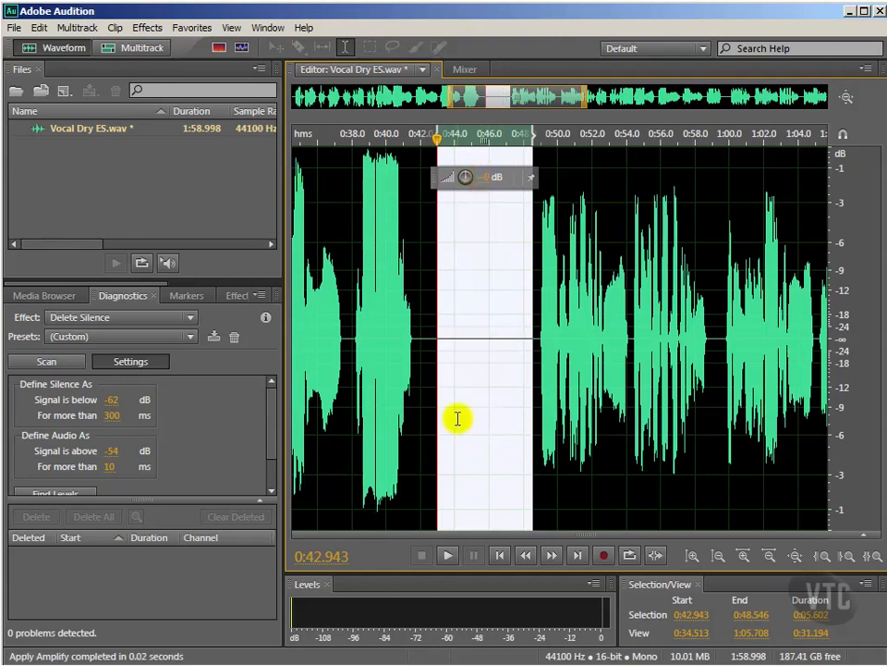
left_click(475, 387)
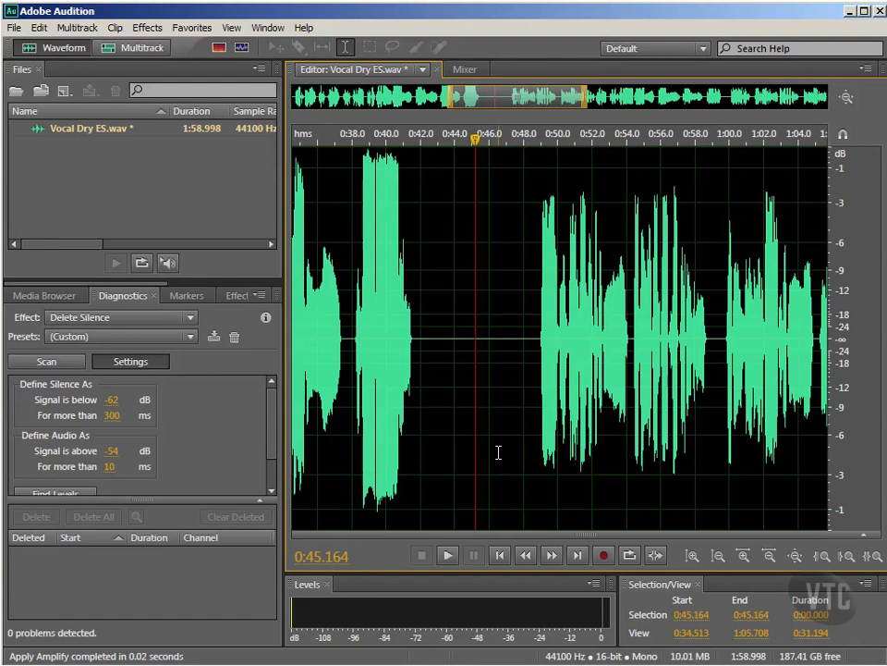
key("backslash")
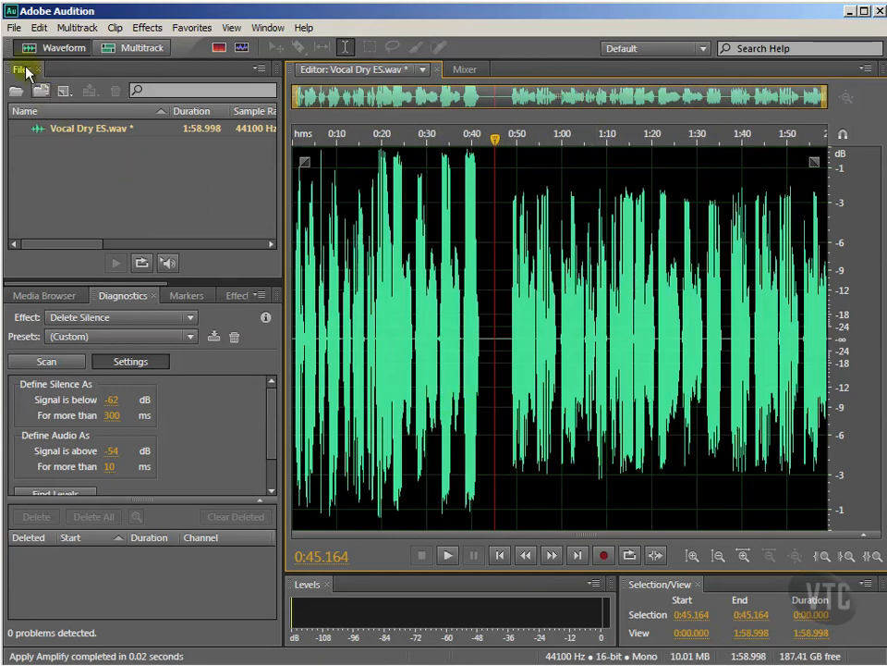
Save the edited Vocal Dry ES.wav file and return to the Vegas Pro project
left_click(13, 30)
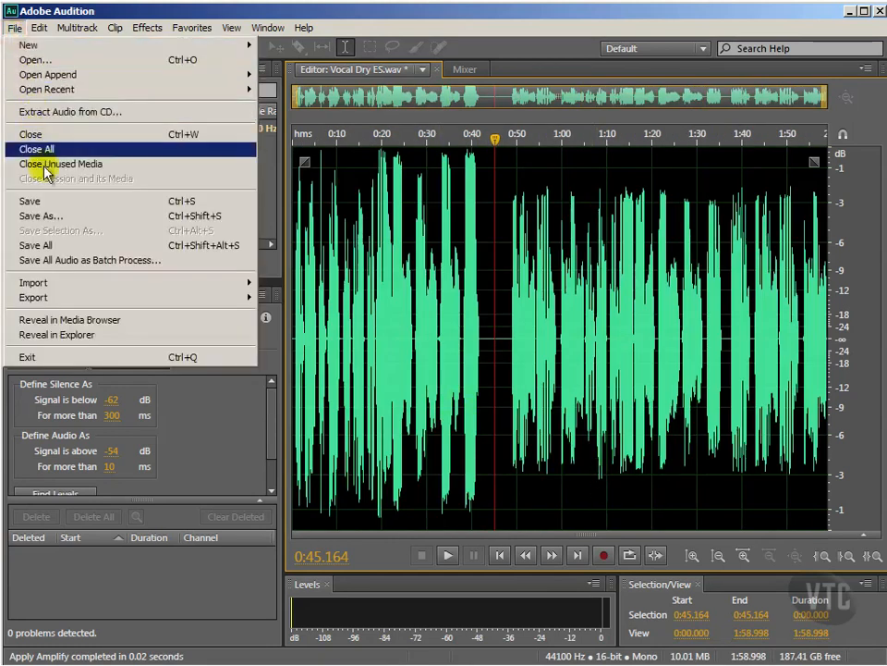
left_click(47, 202)
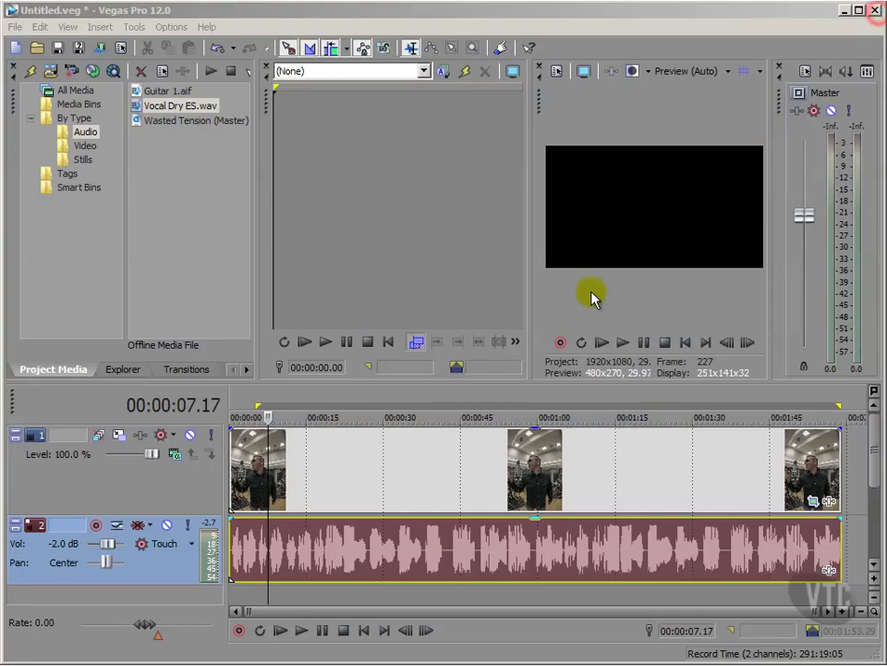
left_click(851, 11)
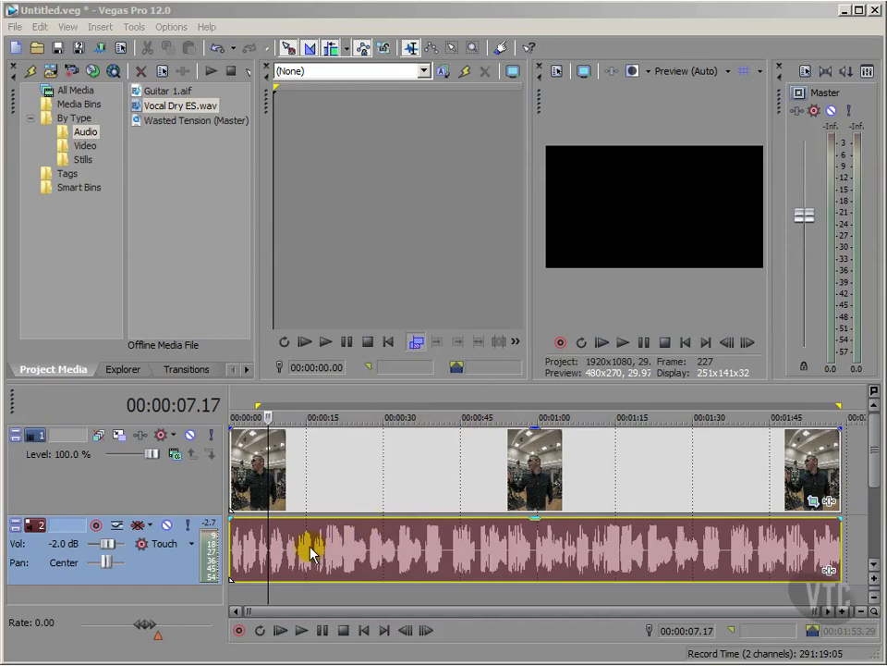
Play the updated vocal track from about 00:00:31.19 through the silenced section, then stop and return to the project start
left_click(278, 591)
left_click(362, 630)
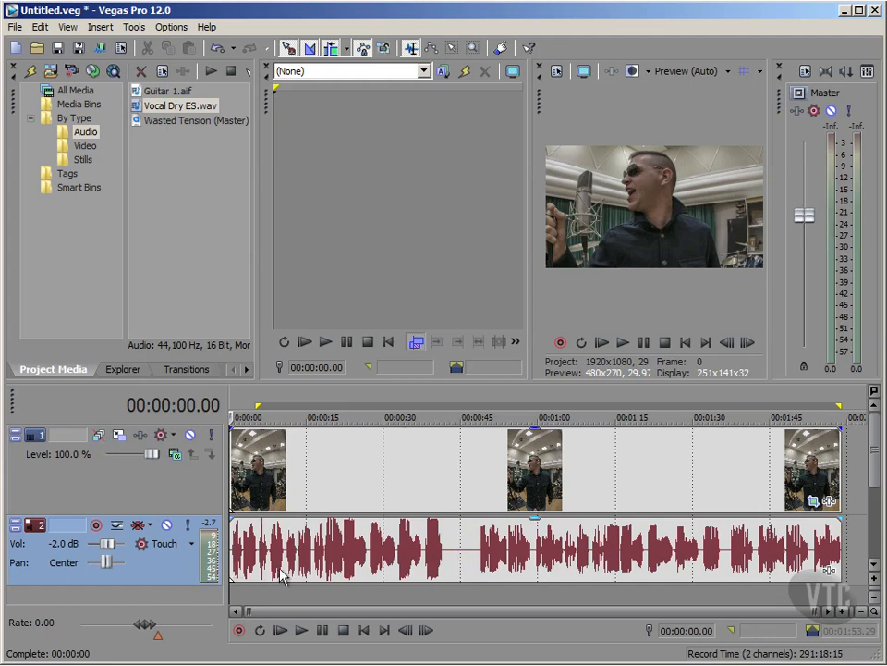
left_click(417, 589)
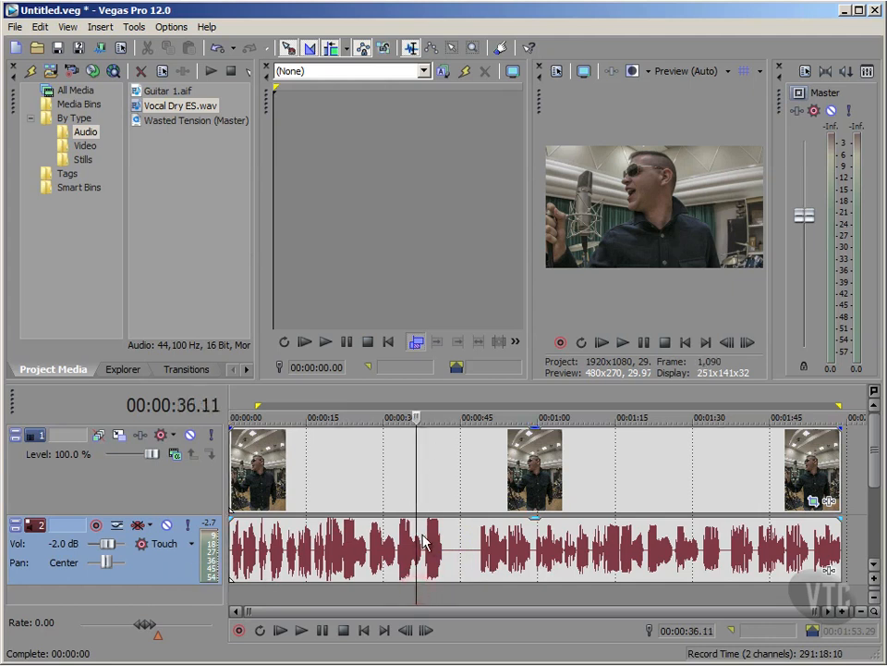
left_click(391, 597)
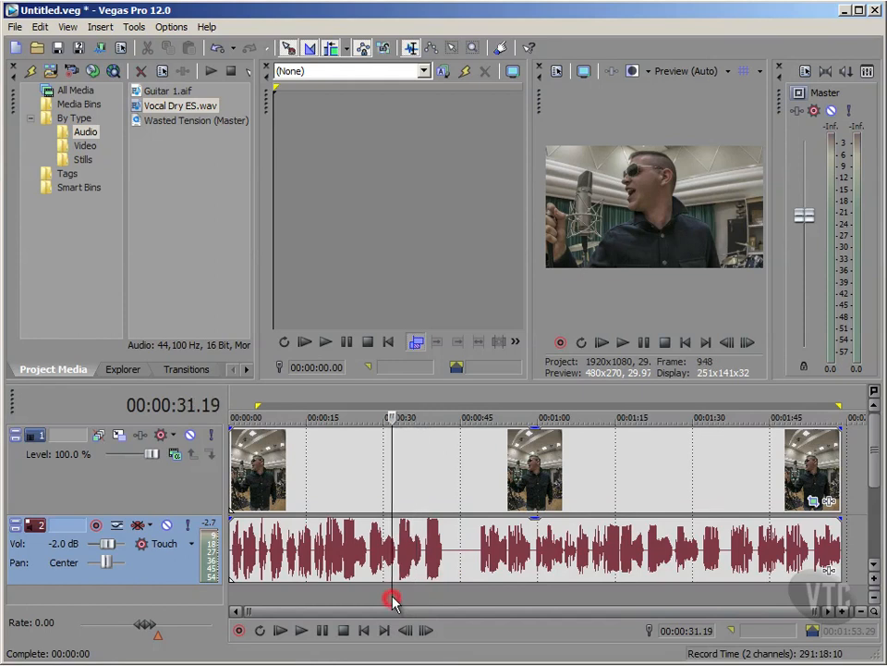
left_click(303, 633)
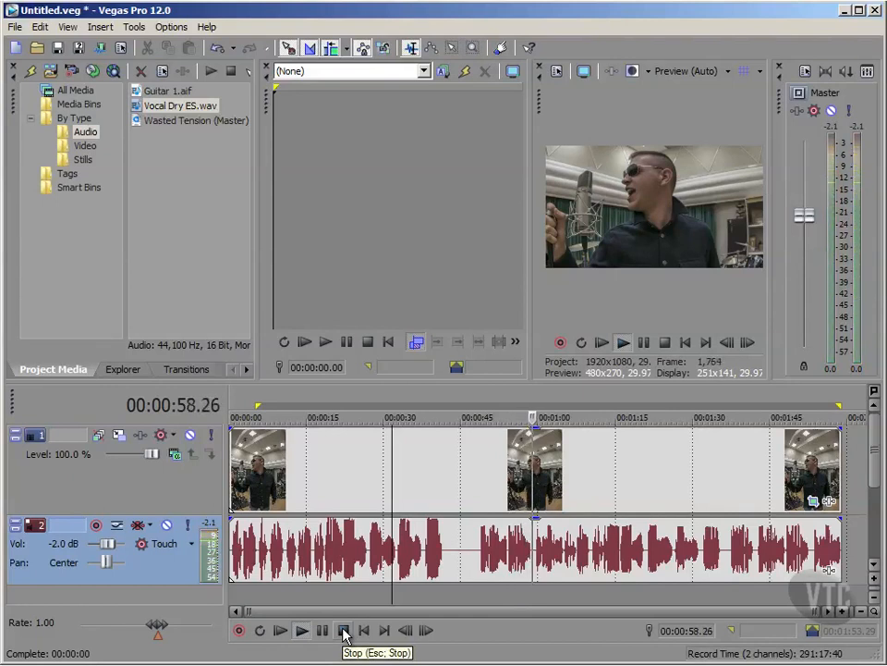
left_click(344, 633)
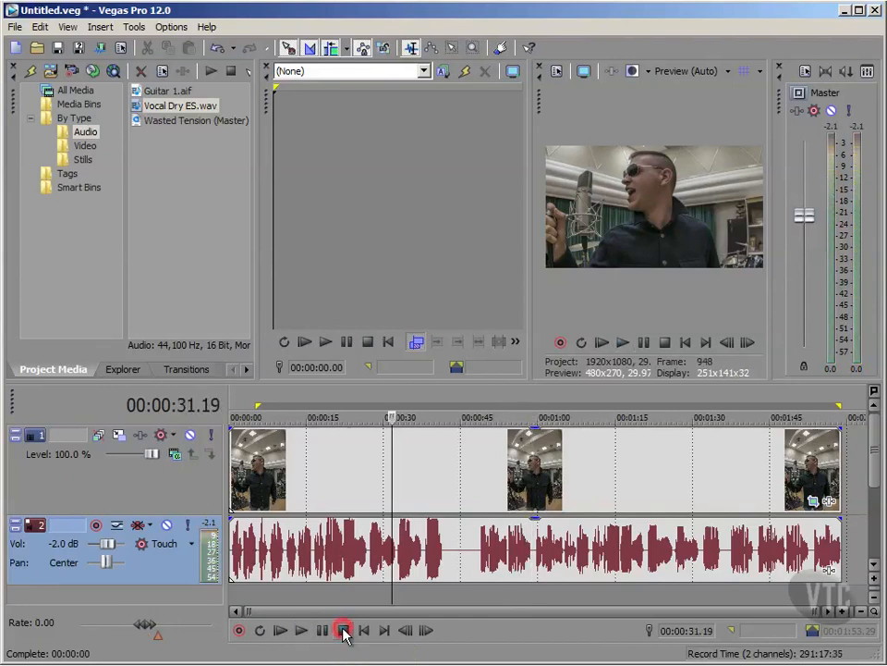
left_click(364, 631)
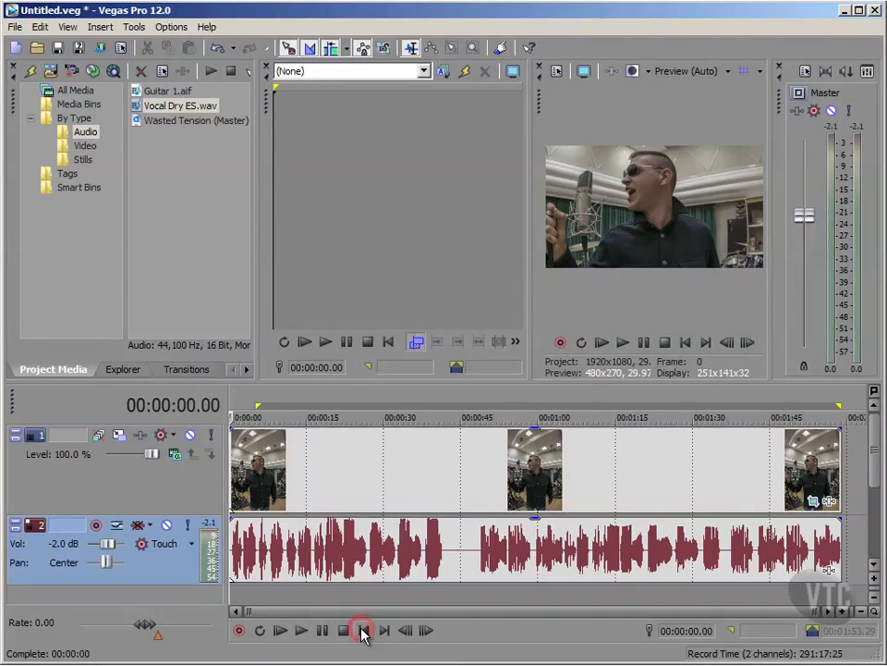